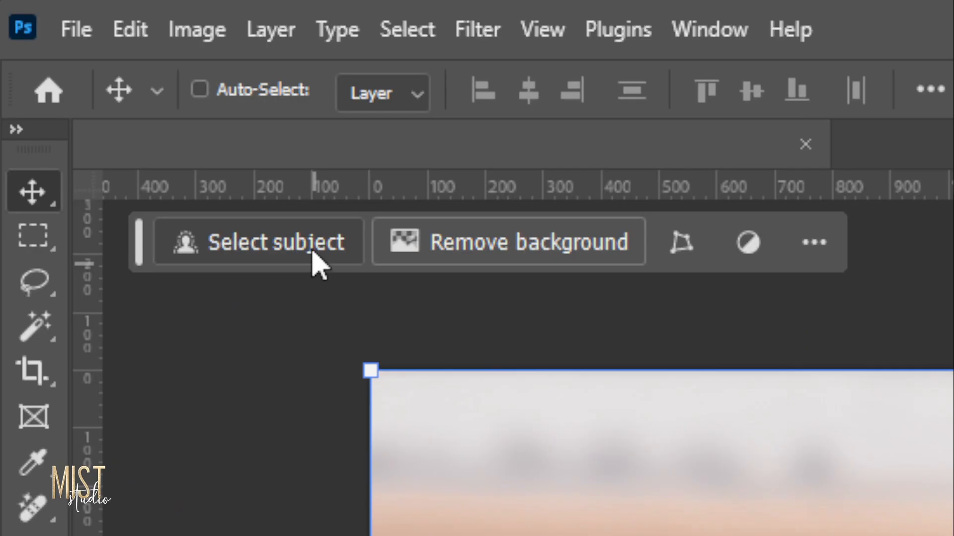
Step: Select the woman as the subject on the Layer 1 copy and open the selection in Select and Mask
click(312, 252)
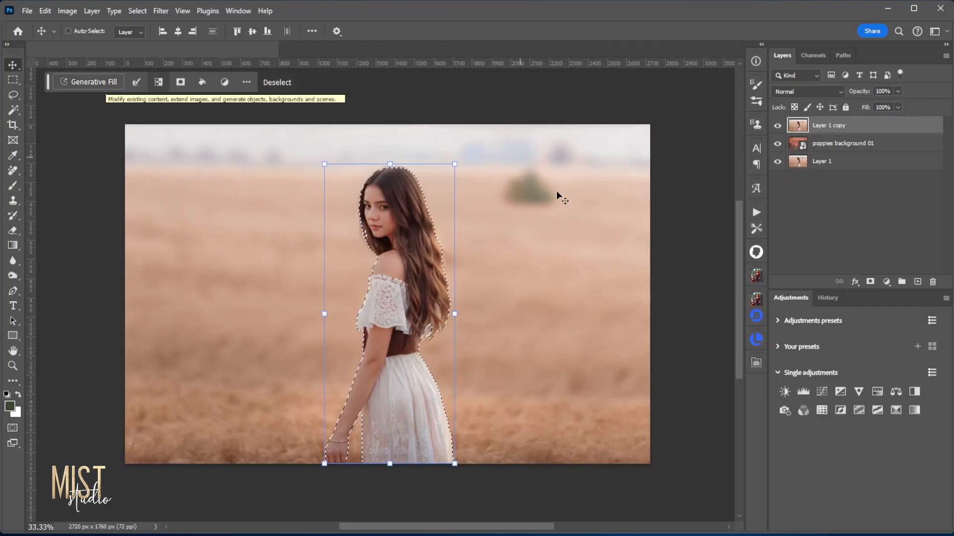
click(16, 113)
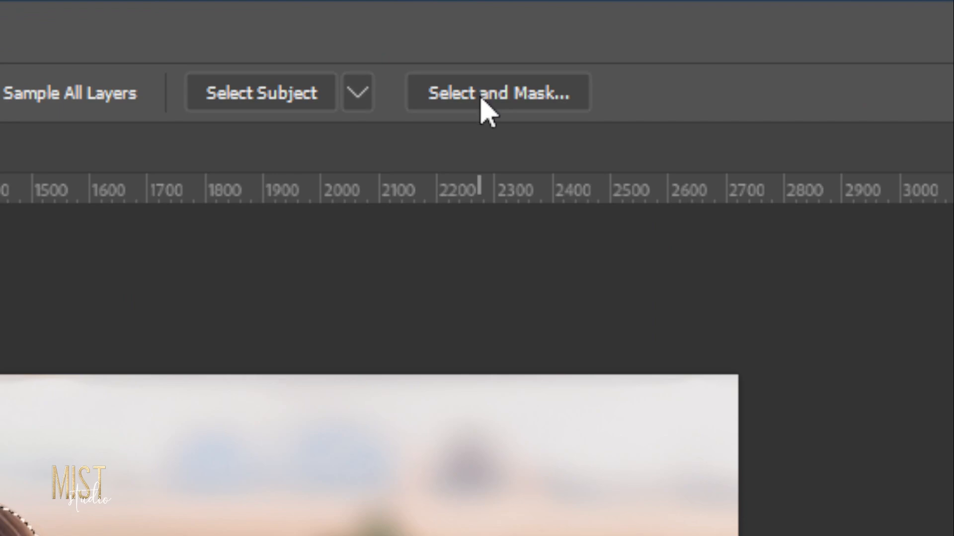
click(481, 100)
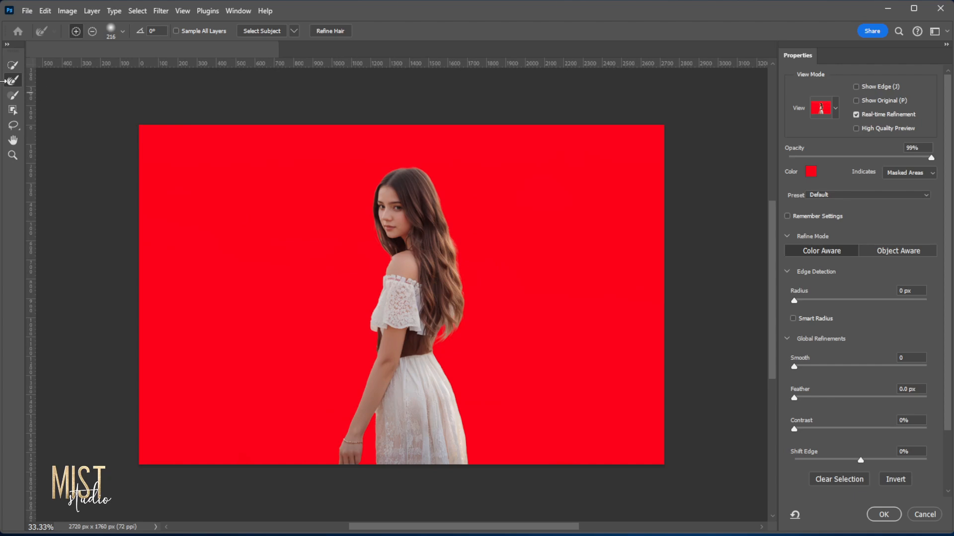
Step: Refine the selection edge with the Refine Edge Brush along the woman's hair on both sides
scroll(454, 343, up, 2)
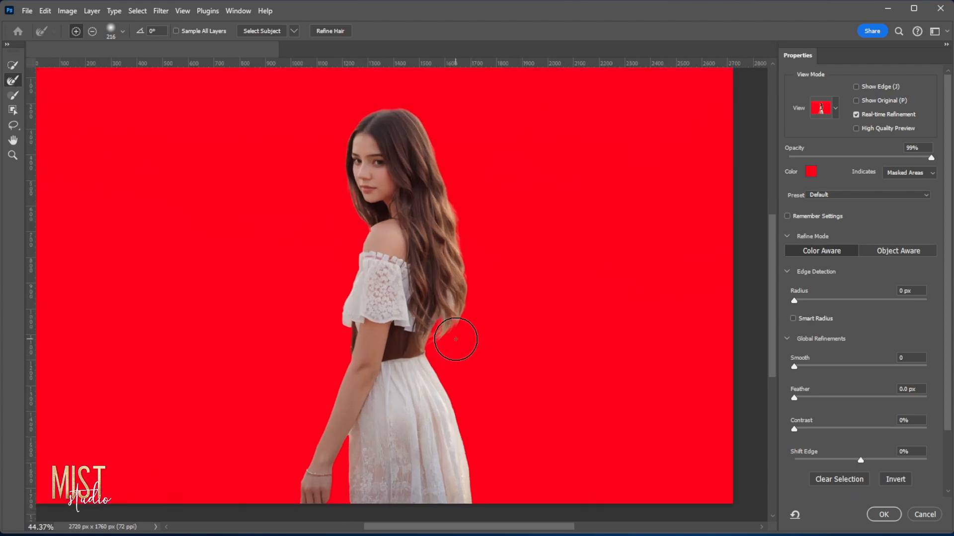
mouse_move(455, 320)
mouse_down()
mouse_move(452, 296)
mouse_move(485, 263)
mouse_move(490, 243)
mouse_move(476, 246)
mouse_up()
drag(338, 221, 347, 217)
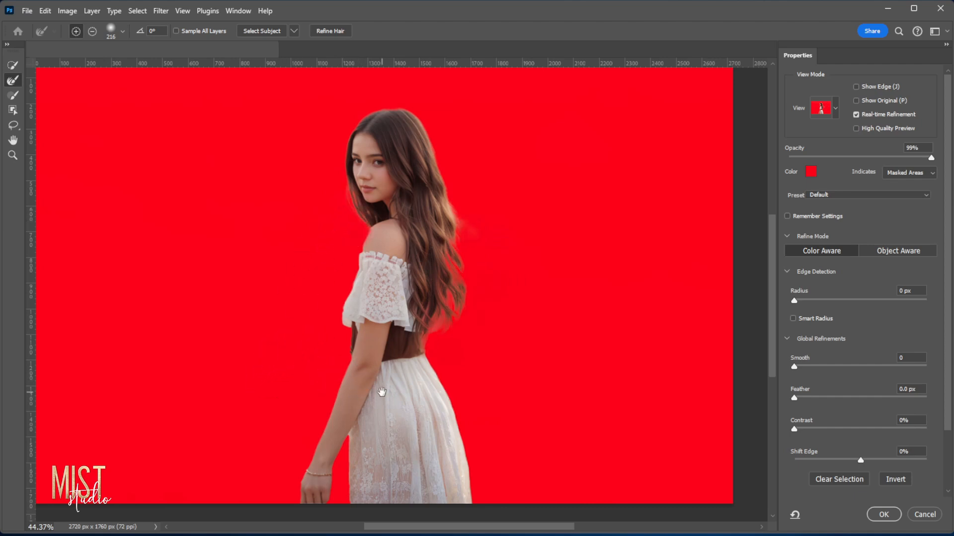
drag(382, 393, 395, 296)
scroll(336, 373, down, 3)
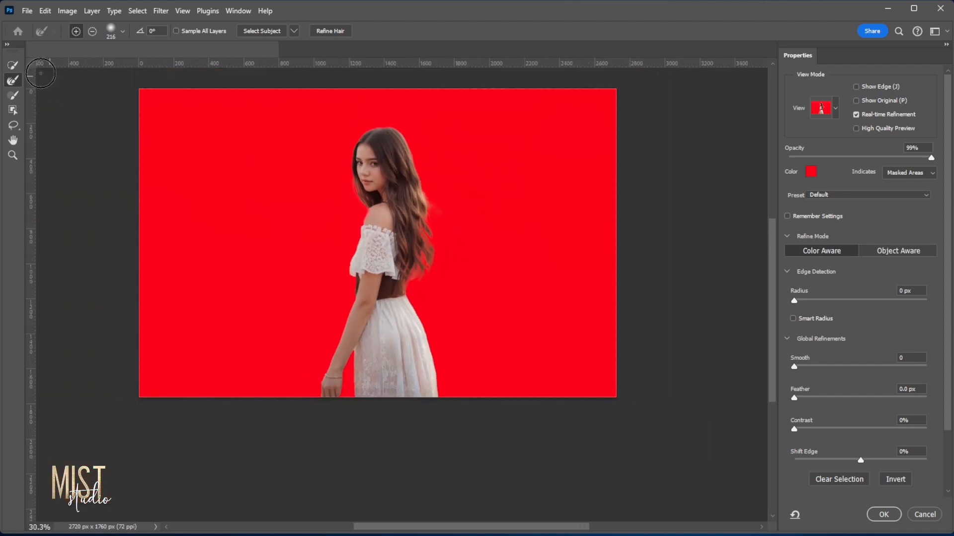
Step: Touch up the selection around the woman's hand at the lower image edge with the Brush tool
click(12, 95)
drag(334, 392, 314, 396)
scroll(334, 410, up, 3)
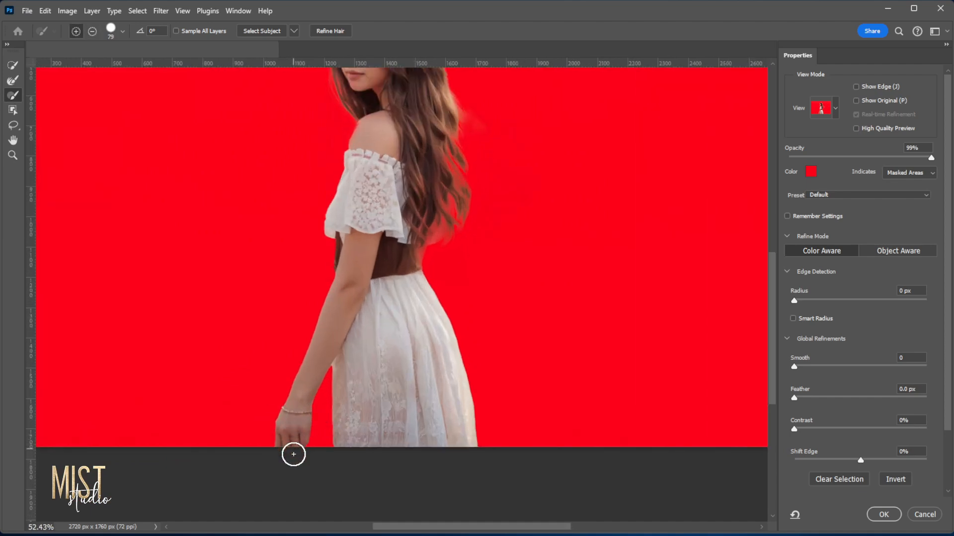
scroll(297, 467, down, 2)
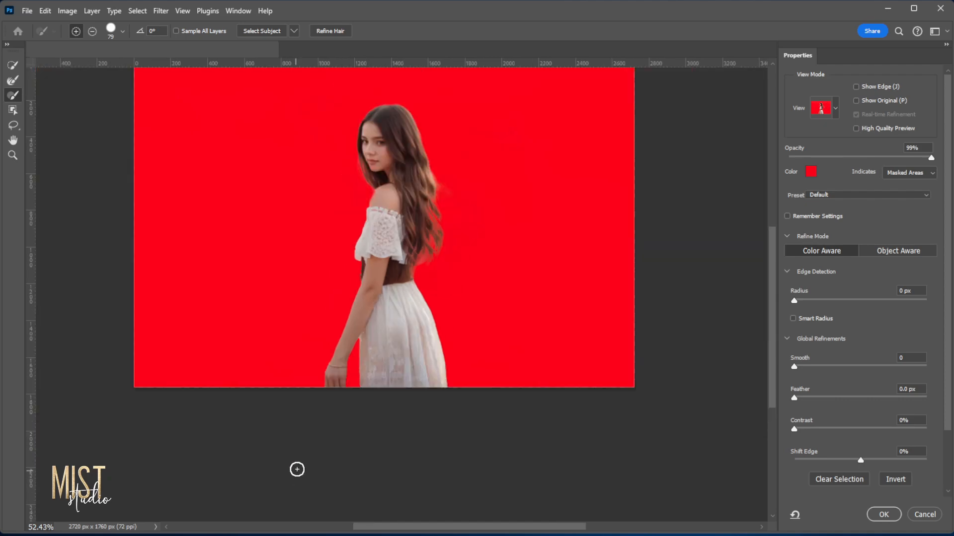
Step: Accept the refined selection and add it as a layer mask on Layer 1 copy
click(884, 515)
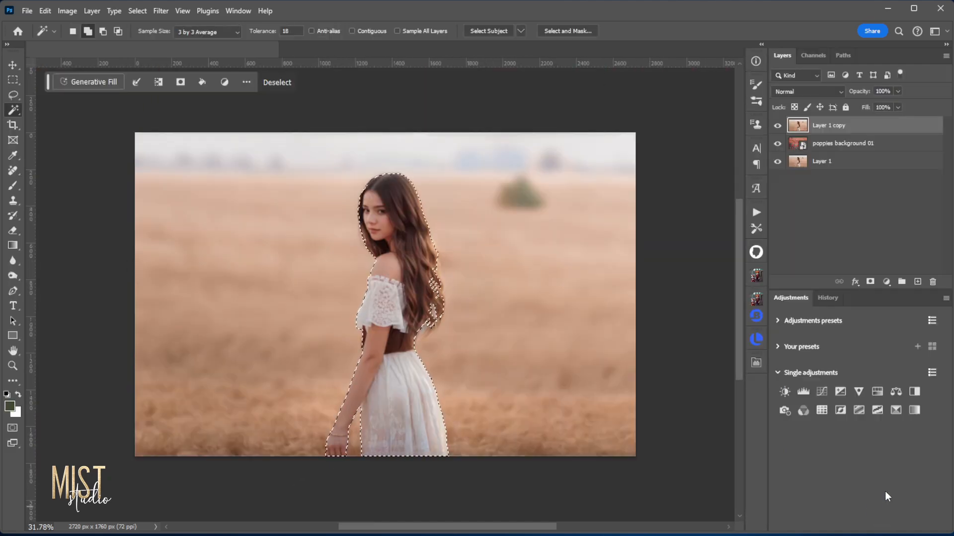
click(869, 282)
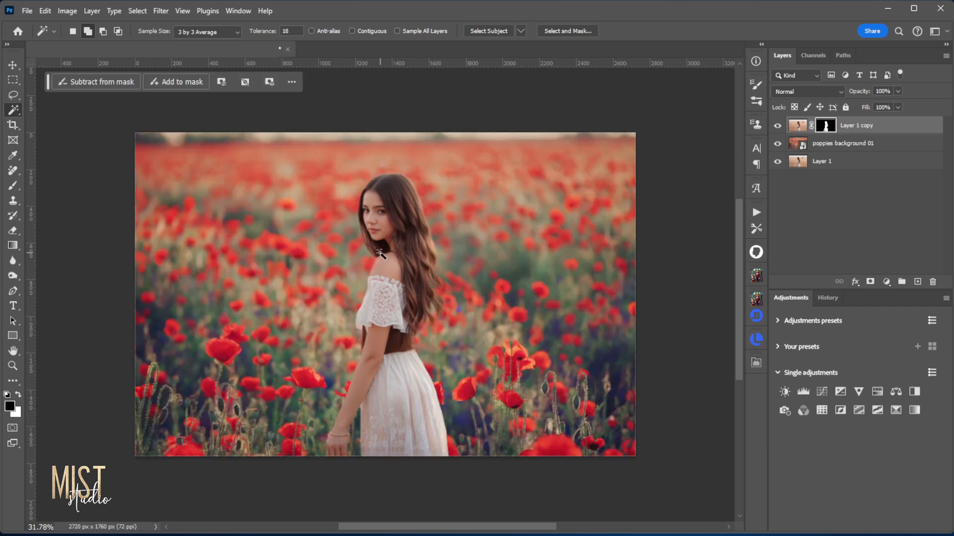
Step: Lasso the long hair down the woman's back and run Generative Fill with the prompt "hair"
click(14, 96)
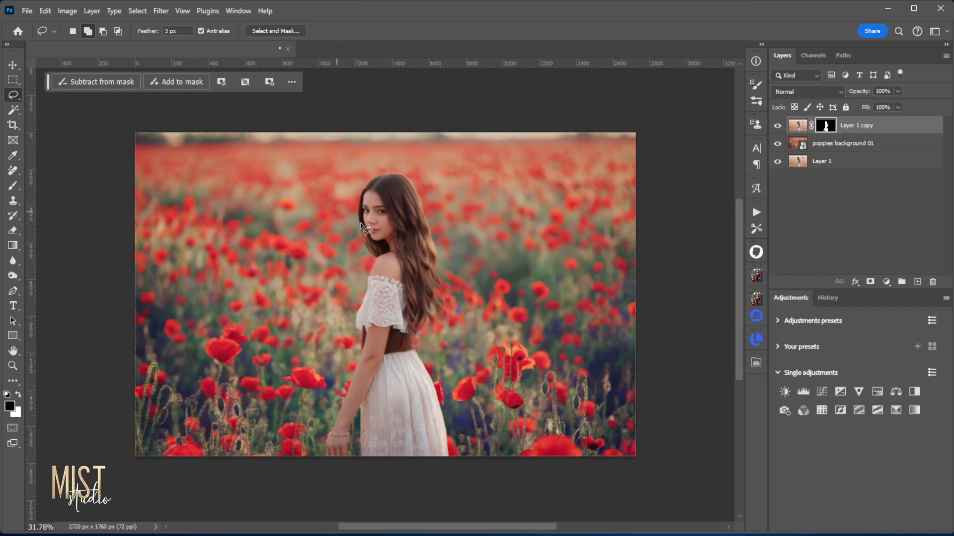
mouse_move(438, 252)
mouse_down()
mouse_move(419, 296)
mouse_move(418, 333)
mouse_move(441, 322)
mouse_move(455, 283)
mouse_move(448, 256)
mouse_move(437, 251)
mouse_up()
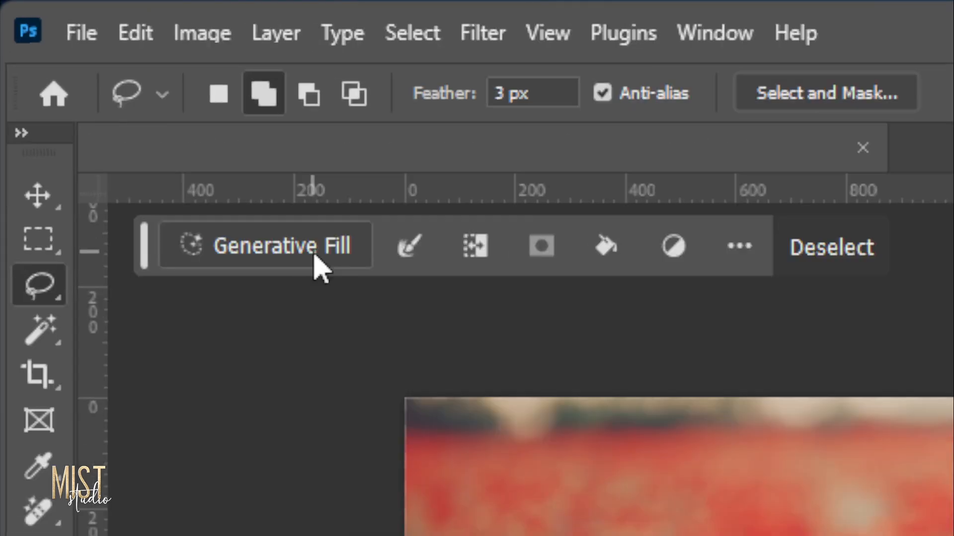
click(314, 251)
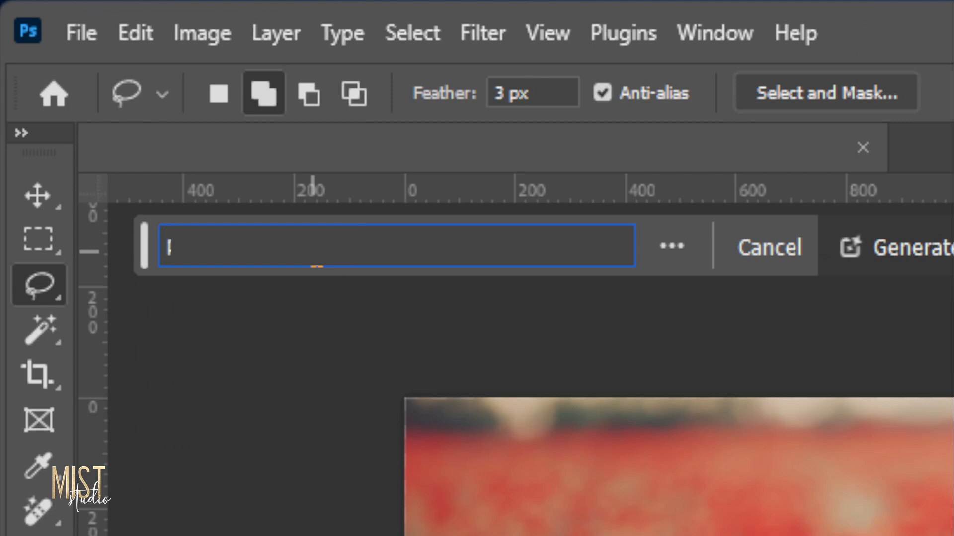
text(hair)
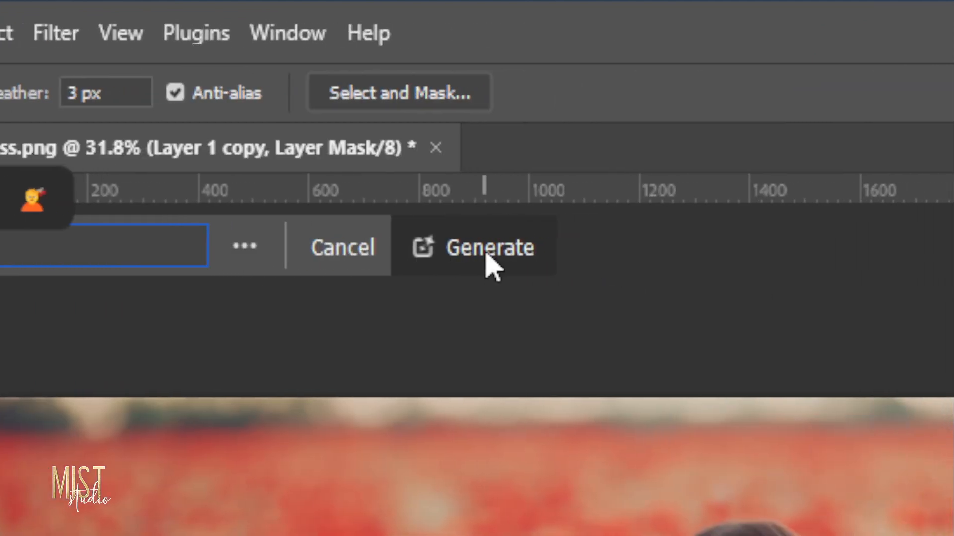
click(489, 263)
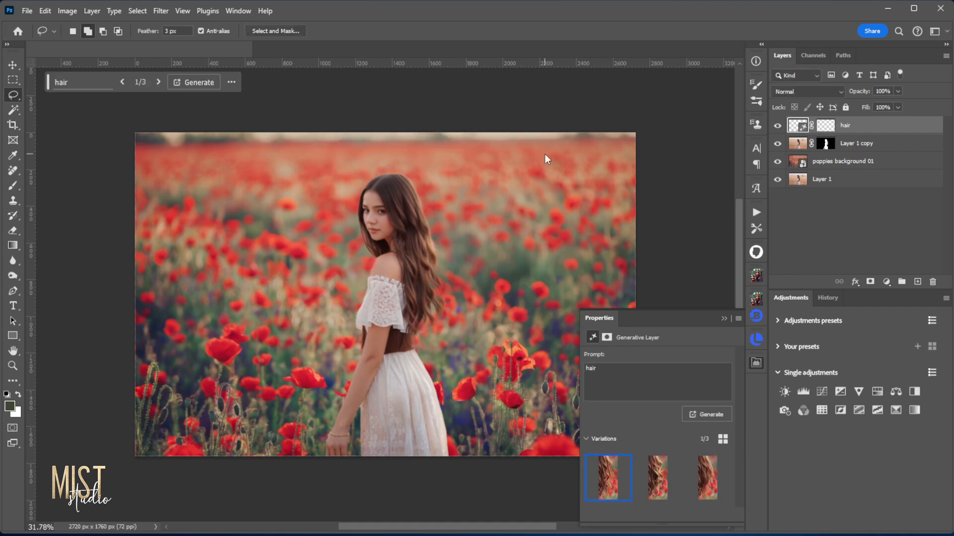
Step: Compare the generated hair variations, keep the third one, and collapse the layer's properties
scroll(456, 338, up, 1)
scroll(455, 337, up, 1)
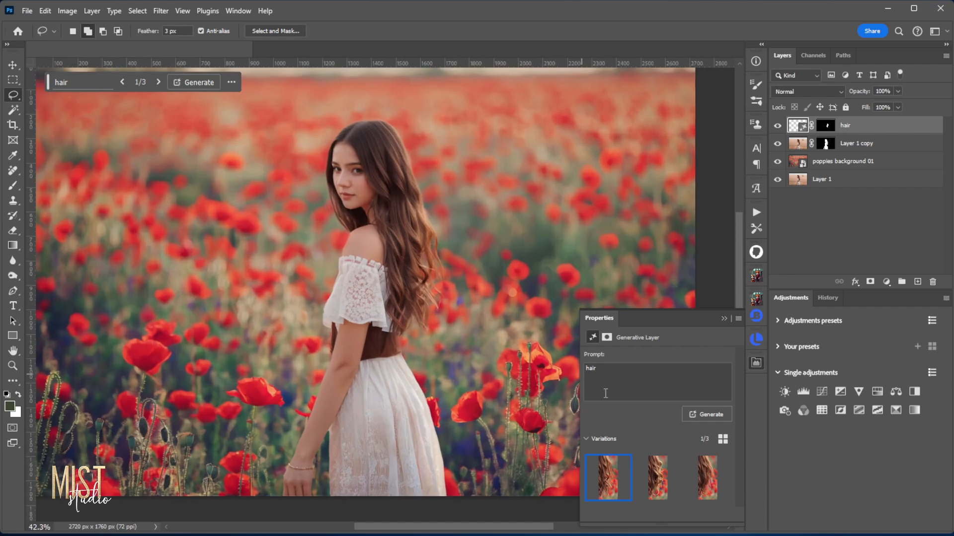
click(658, 485)
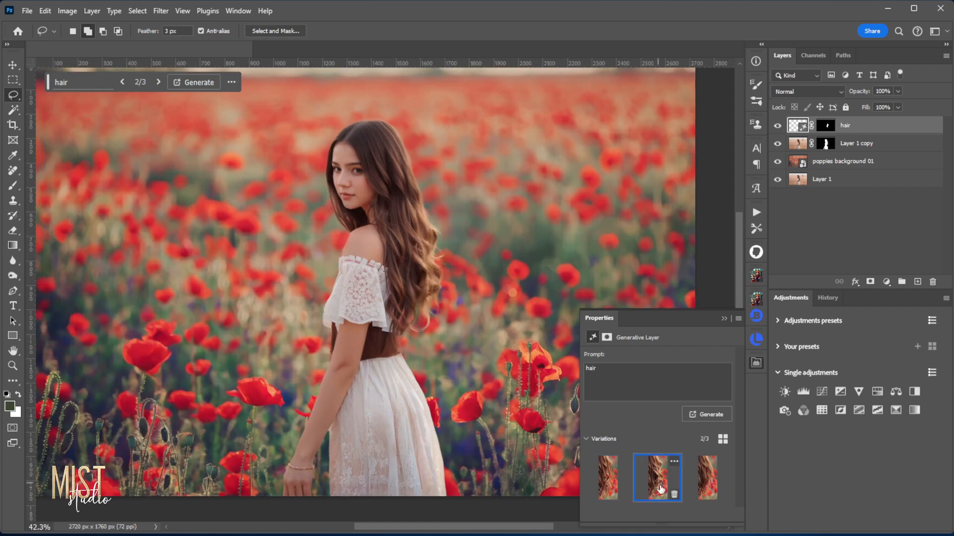
click(709, 492)
scroll(415, 308, down, 2)
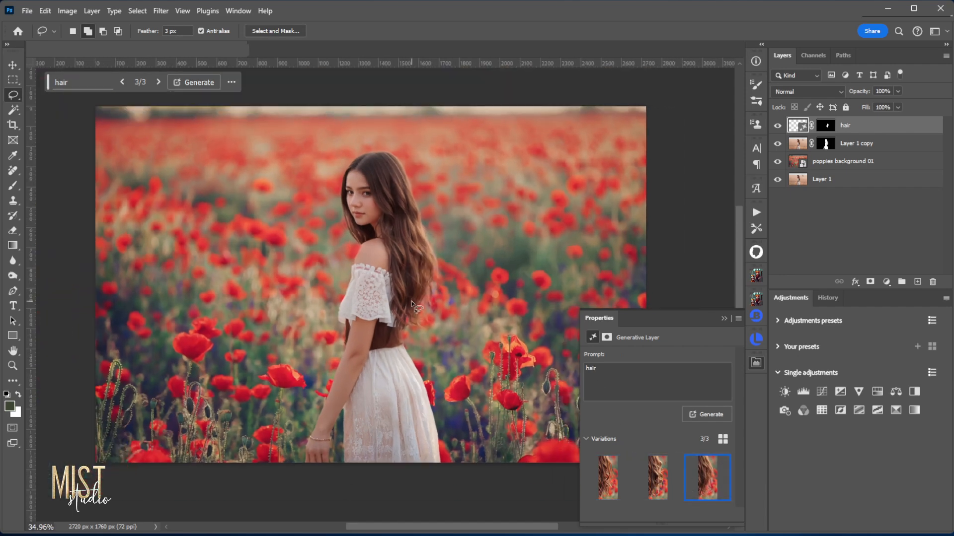
scroll(342, 357, down, 1)
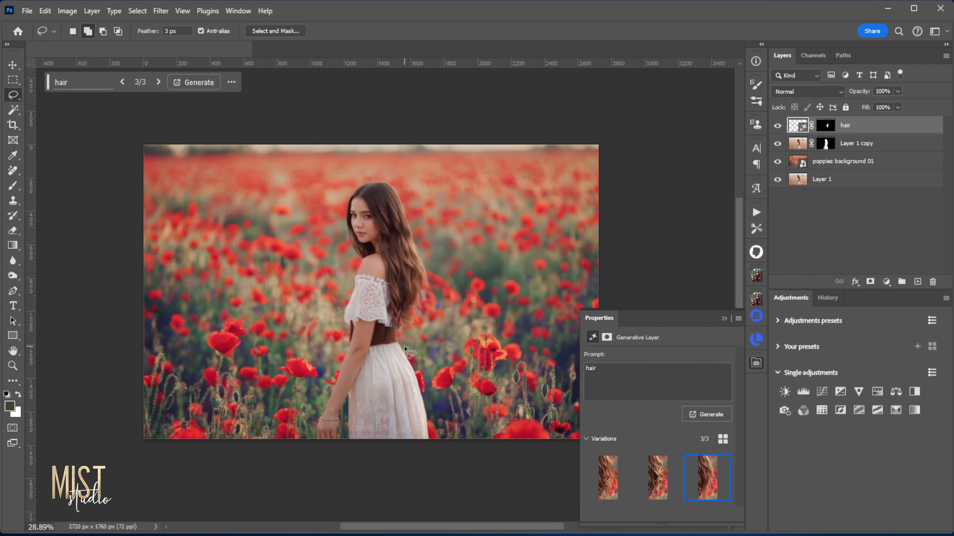
scroll(405, 350, down, 1)
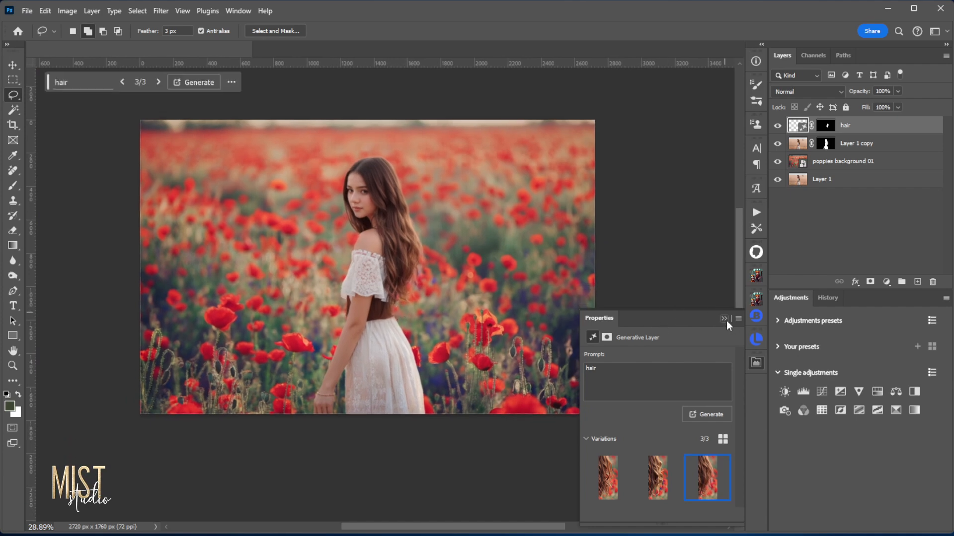
click(724, 318)
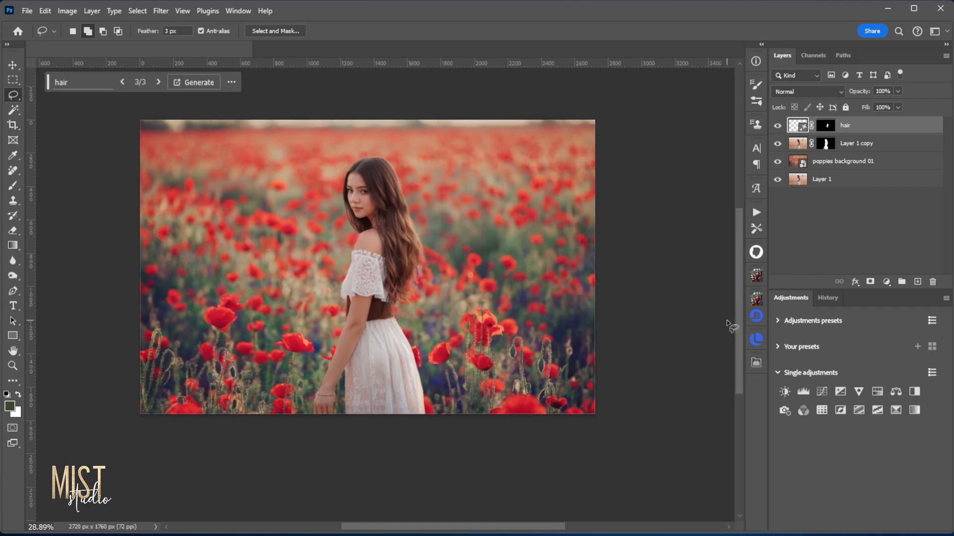
Step: Place the Field 06 poppy image above the hair layer and move it down to about Y 1672 px as foreground
drag(953, 318, 345, 336)
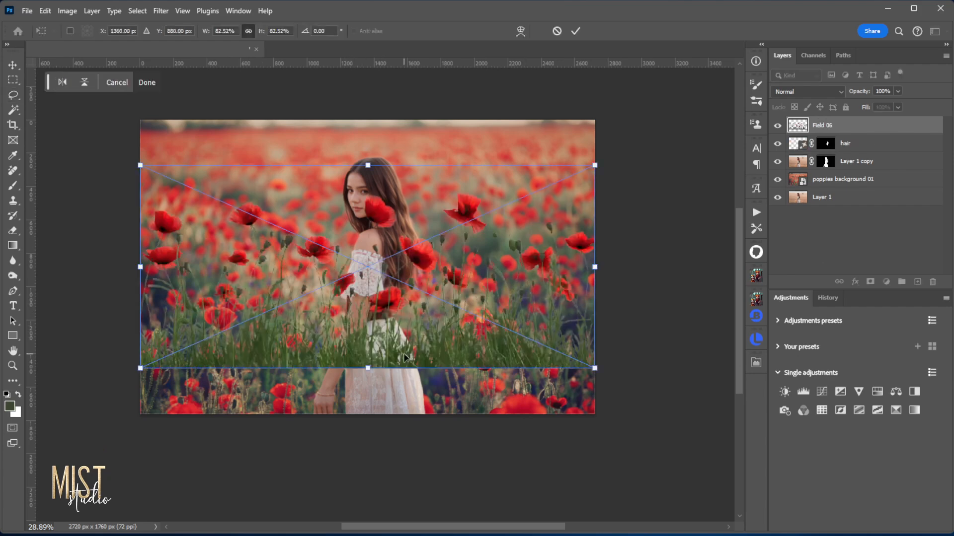
drag(406, 354, 405, 485)
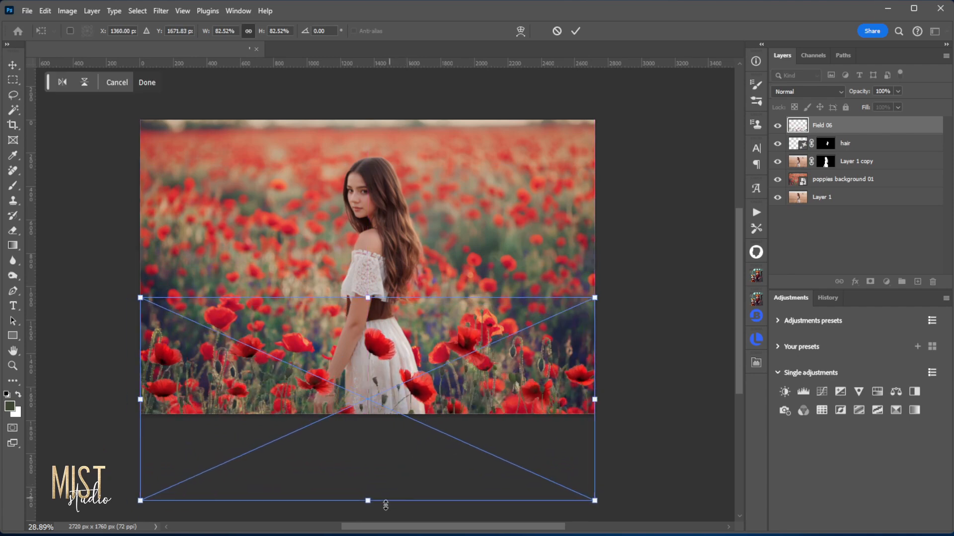
click(575, 31)
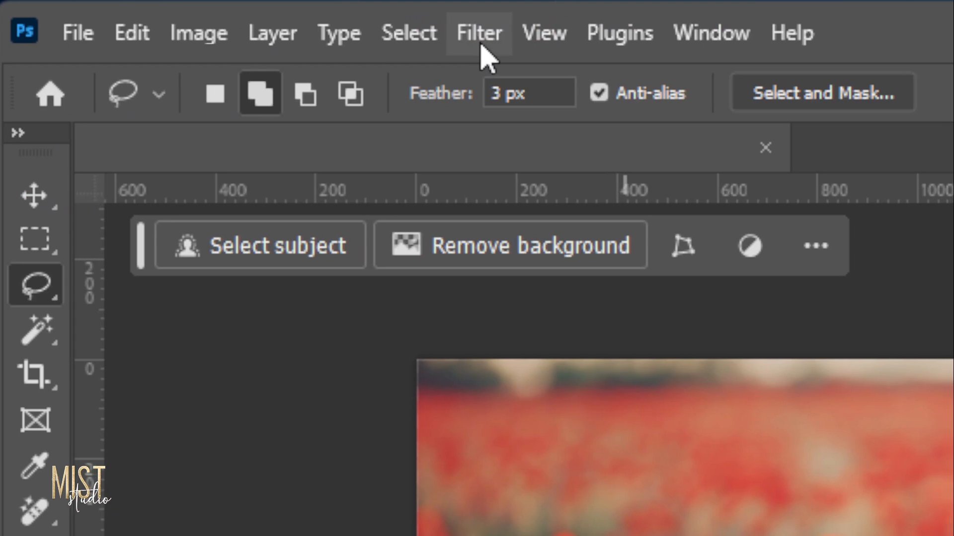
Step: Apply a Gaussian Blur with a 3.7-pixel radius to the Field 06 layer
click(479, 34)
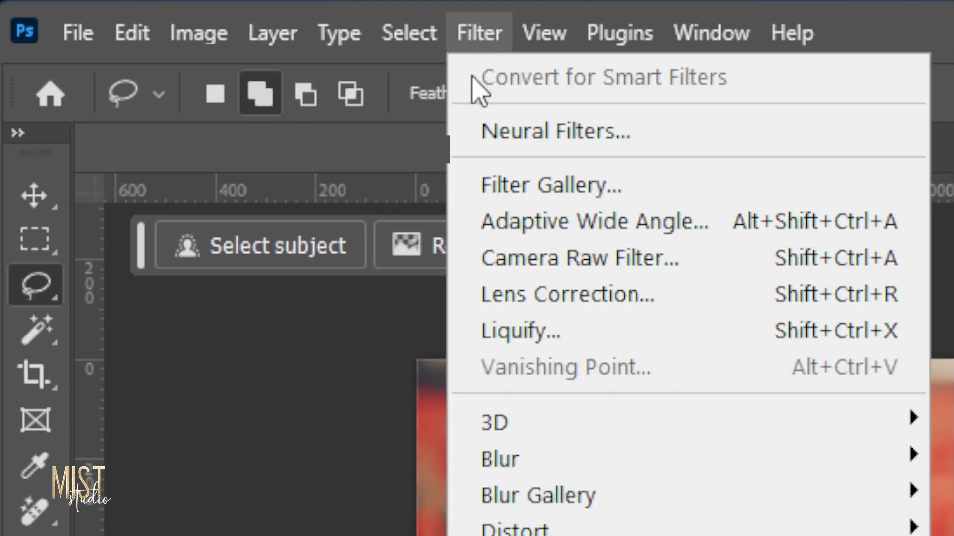
mouse_move(528, 457)
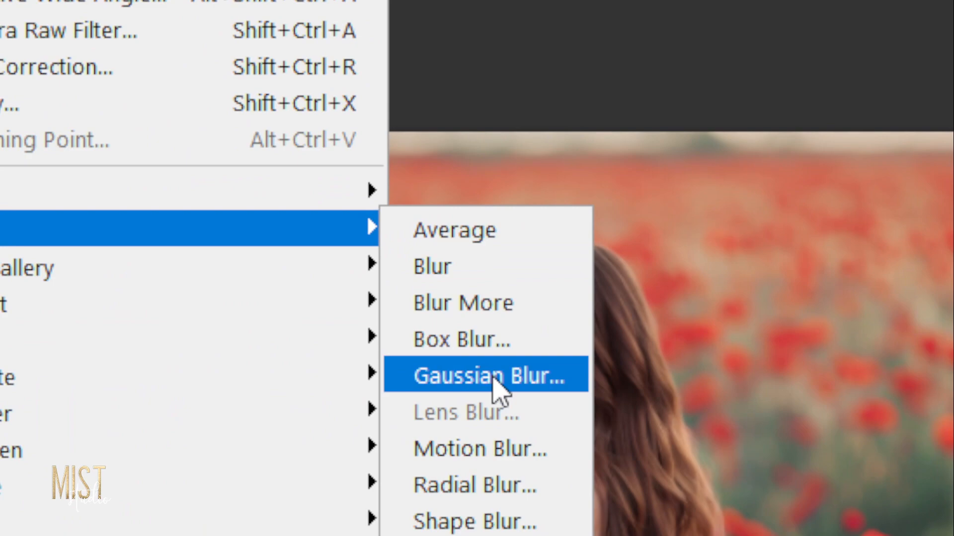
click(496, 381)
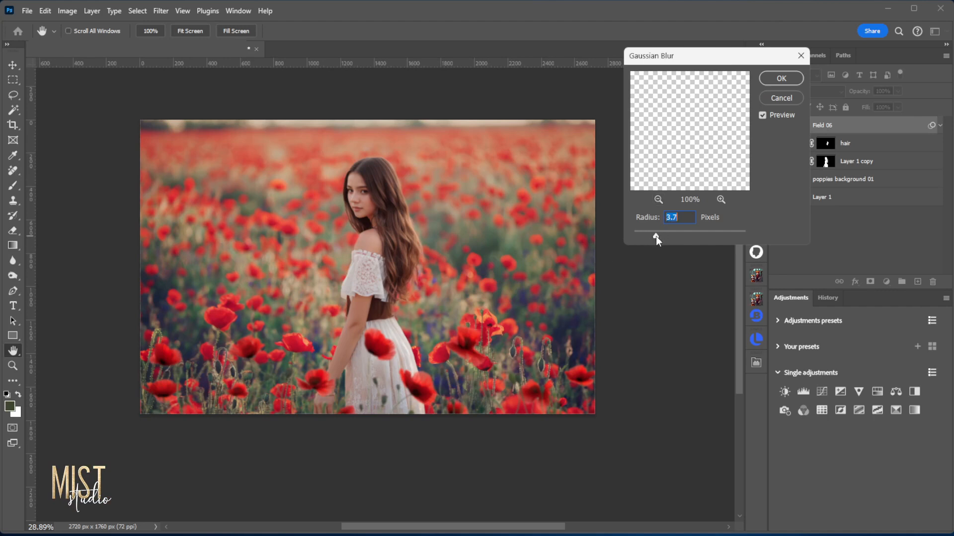
click(786, 78)
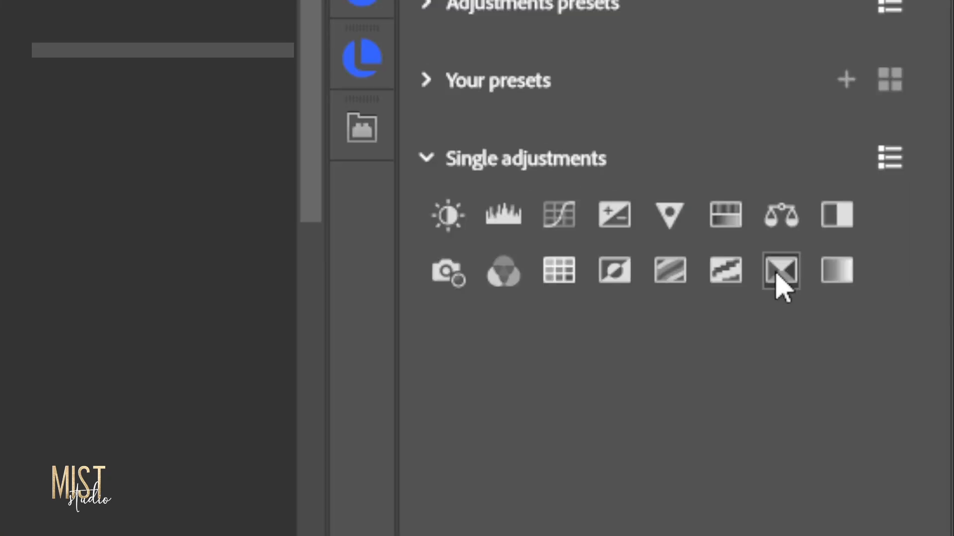
Step: Add a Selective Color adjustment layer clipped to the Field 06 layer
click(778, 274)
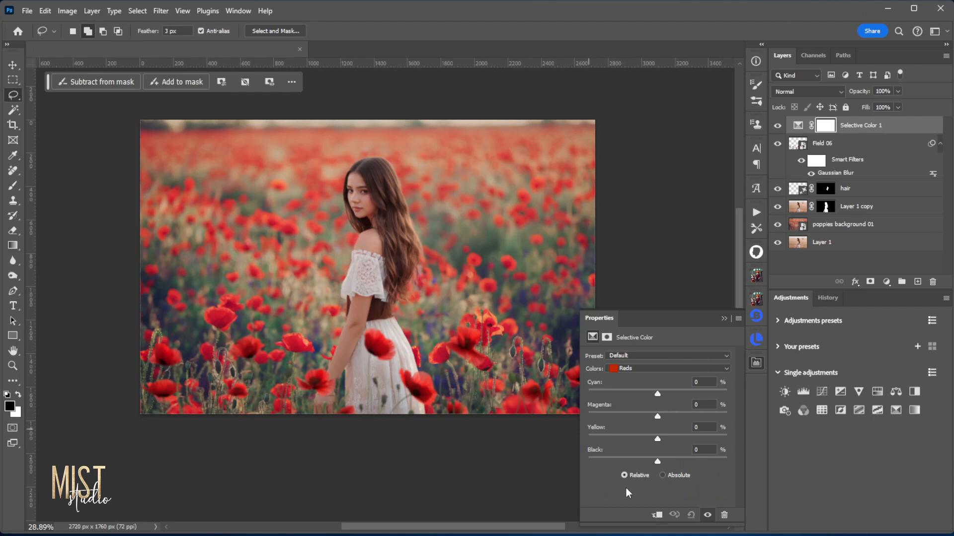
click(657, 516)
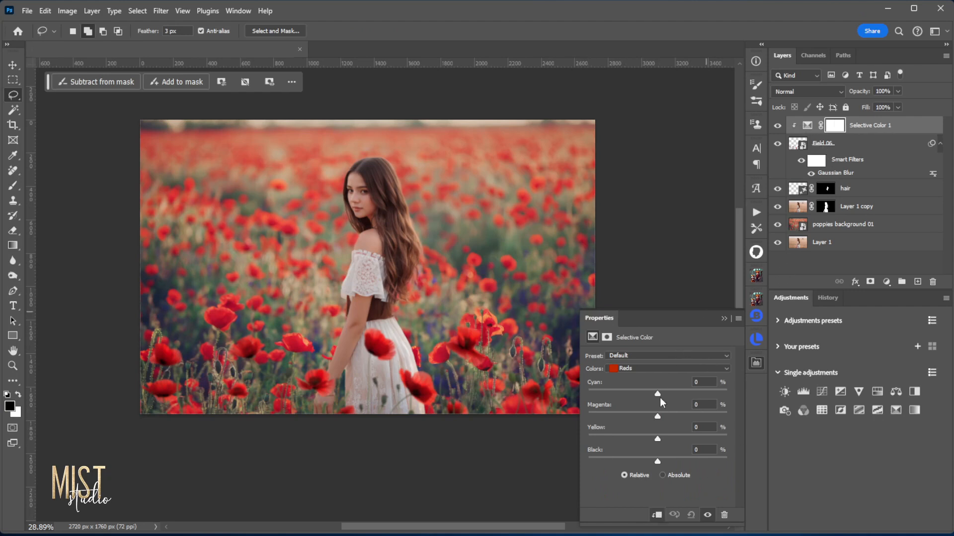
Step: Set the Reds to Cyan +10% and Magenta +10% in Selective Color, and raise their Yellow and Black slightly
scroll(422, 424, up, 5)
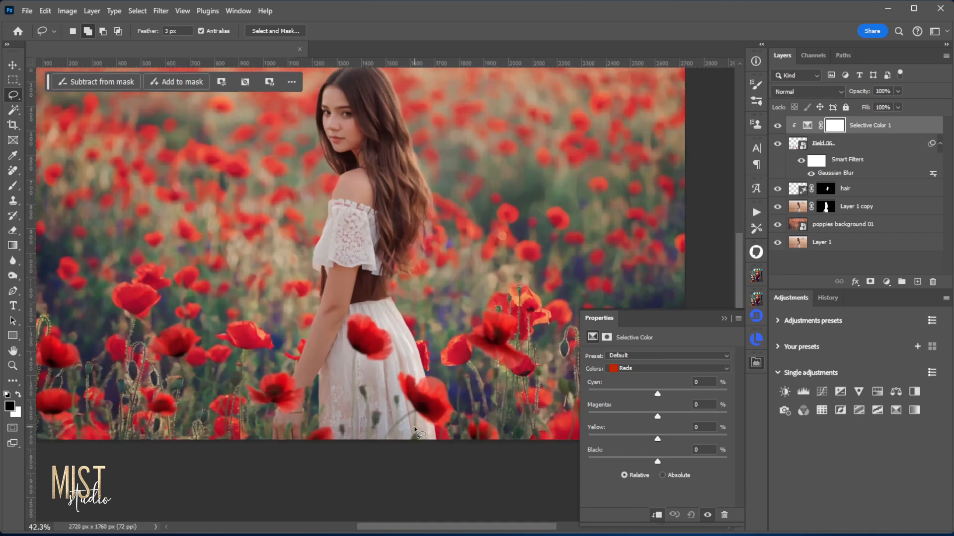
scroll(411, 432, down, 2)
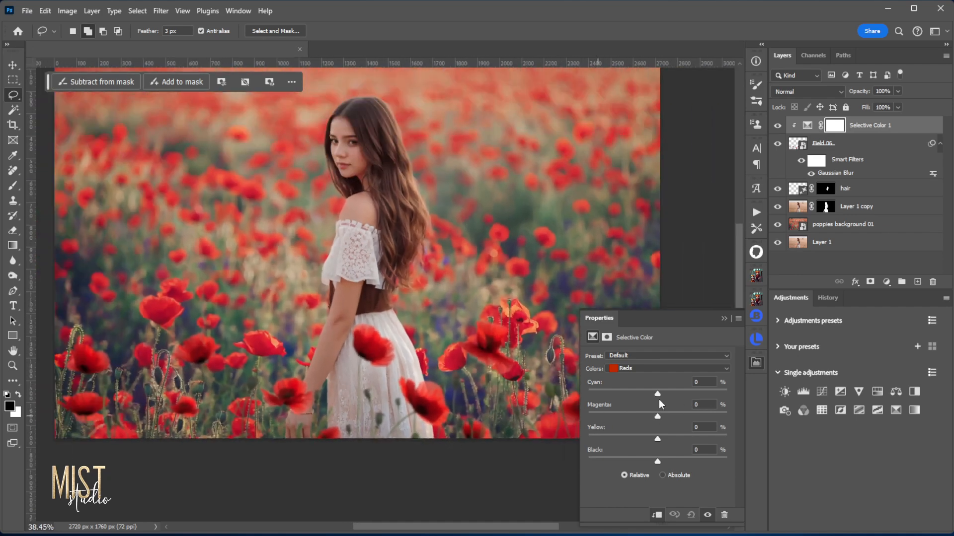
drag(655, 394, 664, 395)
drag(657, 438, 664, 417)
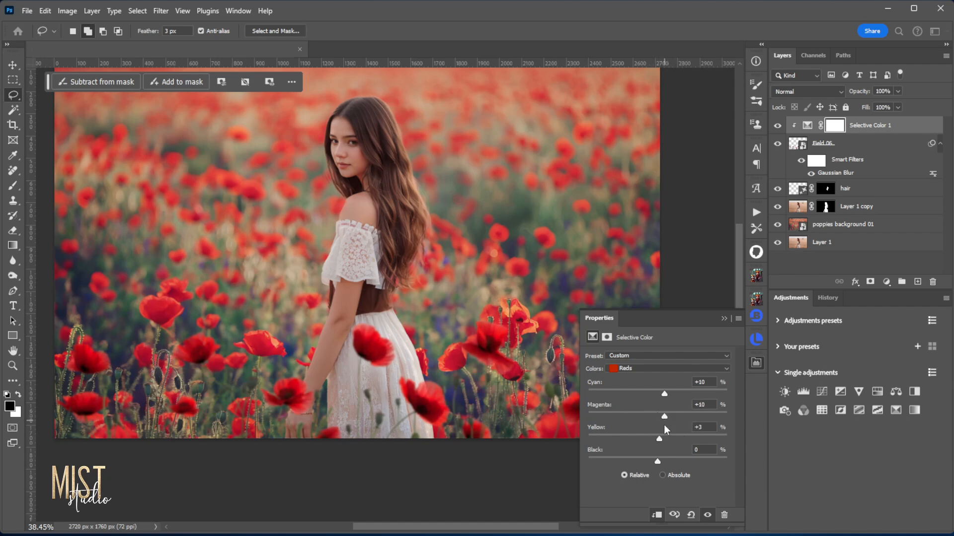
mouse_move(657, 461)
mouse_down()
mouse_move(647, 463)
mouse_move(661, 461)
mouse_up()
drag(660, 439, 669, 440)
Step: Set Black to +25% for the Yellows in Selective Color and collapse the adjustment's properties
click(728, 368)
click(673, 386)
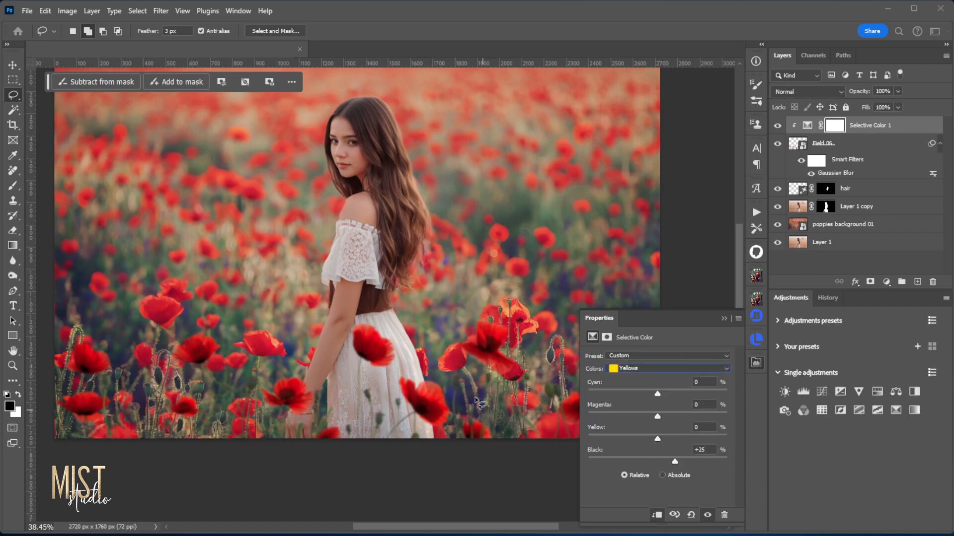
click(723, 319)
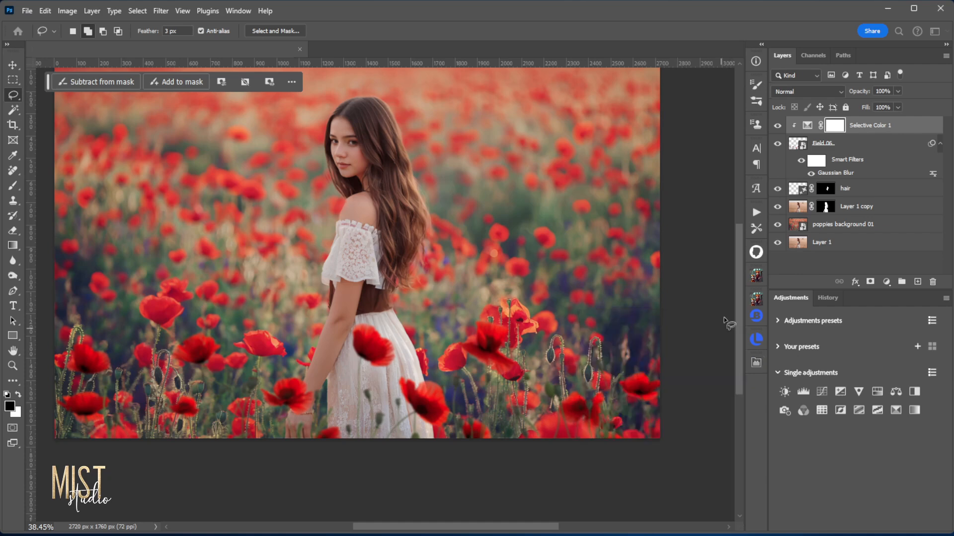
Step: Add a layer mask to the Field 06 layer
scroll(515, 343, down, 3)
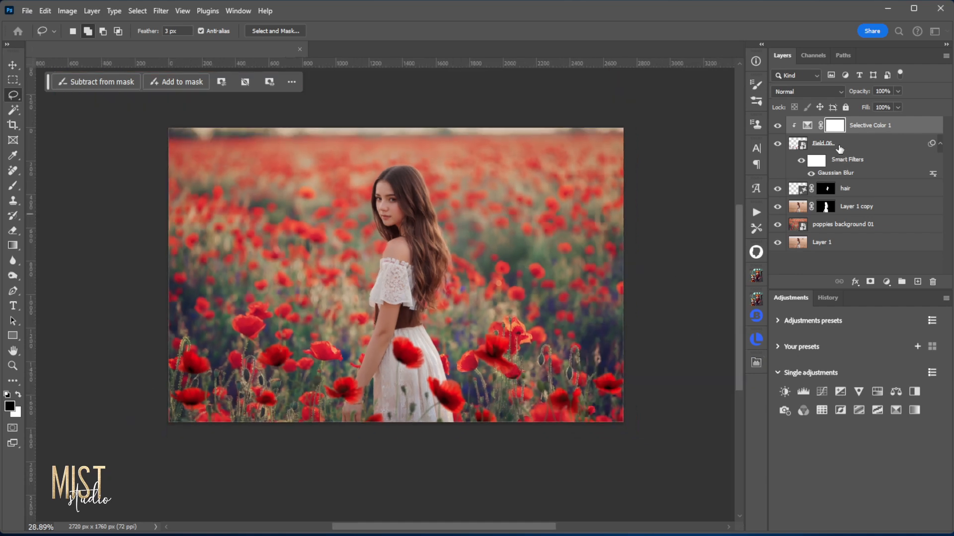
click(839, 149)
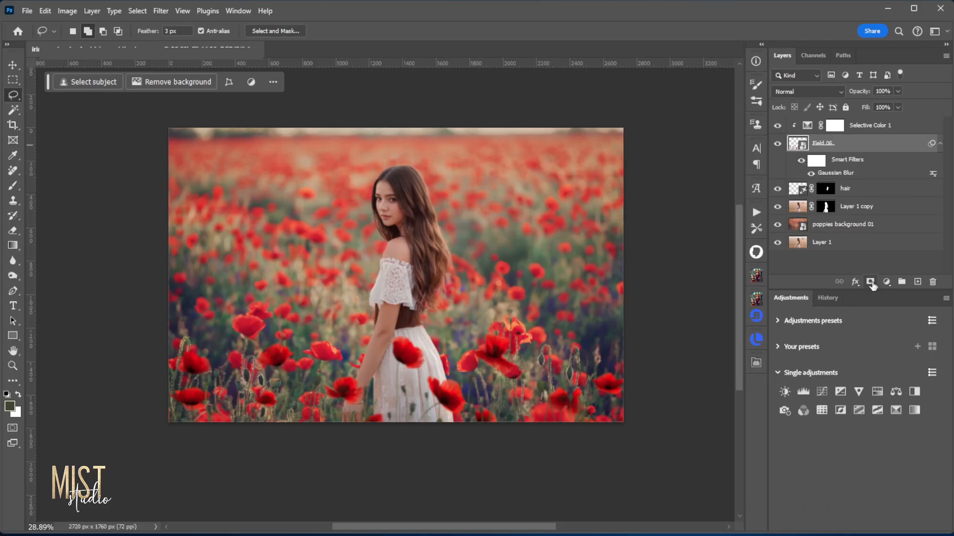
click(704, 268)
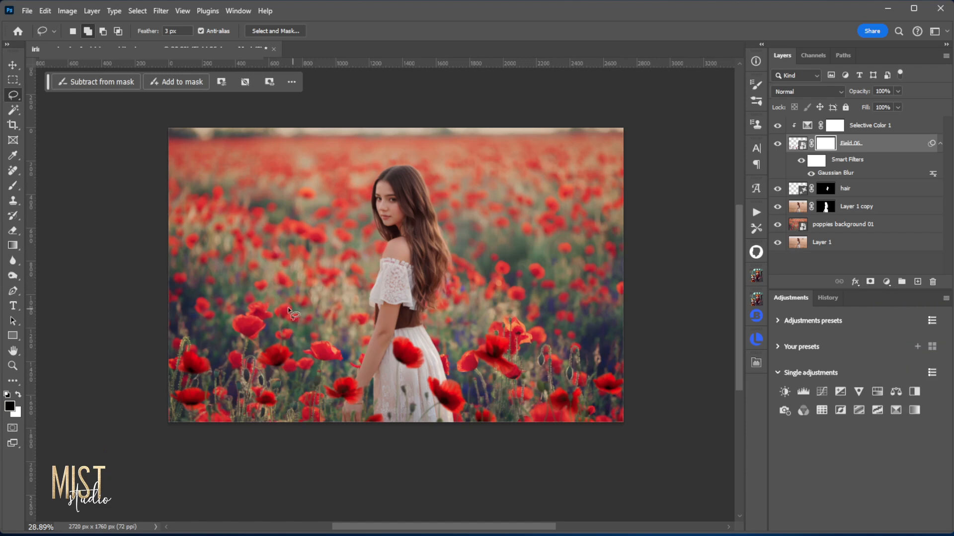
Step: Brush black on the Field 06 mask over the foreground poppies on both sides of the woman, and shift the layer slightly down and left
click(14, 186)
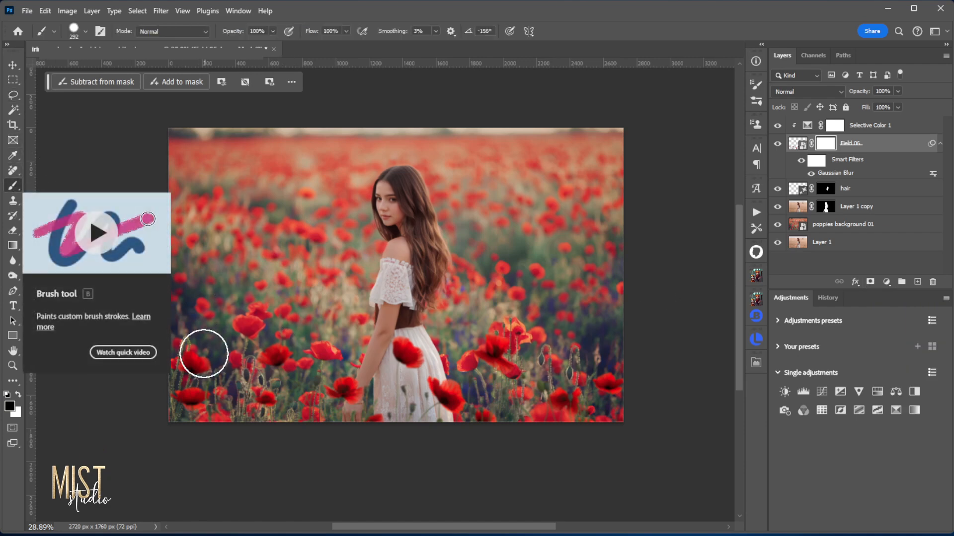
mouse_move(203, 354)
mouse_down()
mouse_move(230, 384)
mouse_move(202, 355)
mouse_move(194, 411)
mouse_move(223, 419)
mouse_move(263, 412)
mouse_move(245, 407)
mouse_move(226, 419)
mouse_up()
mouse_move(590, 430)
mouse_down()
mouse_move(568, 399)
mouse_move(636, 430)
mouse_up()
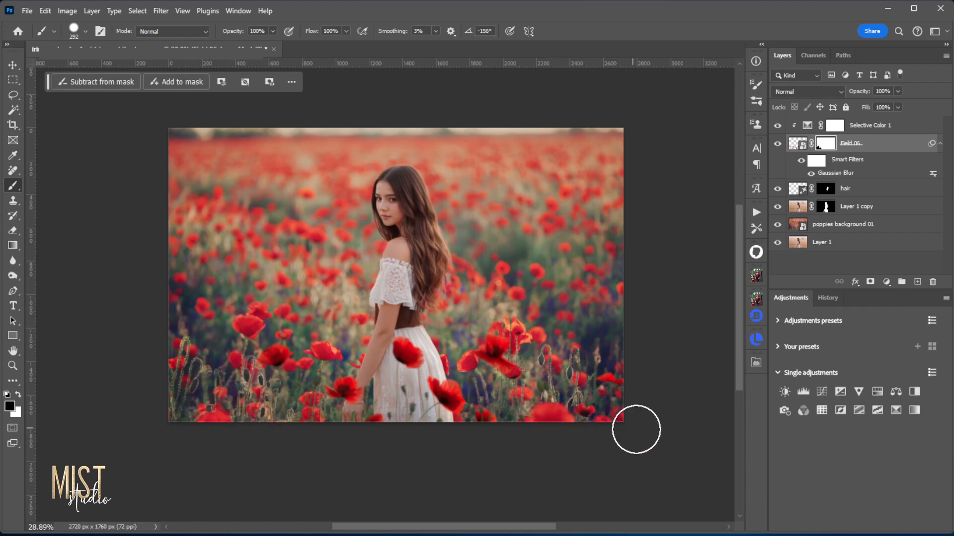
mouse_move(523, 372)
mouse_down()
mouse_move(477, 344)
mouse_move(545, 378)
mouse_up()
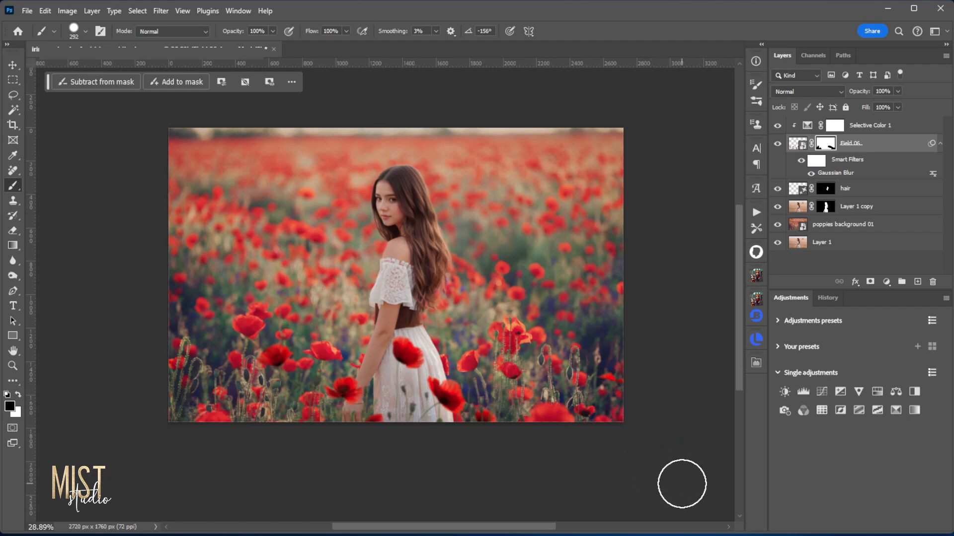
click(10, 65)
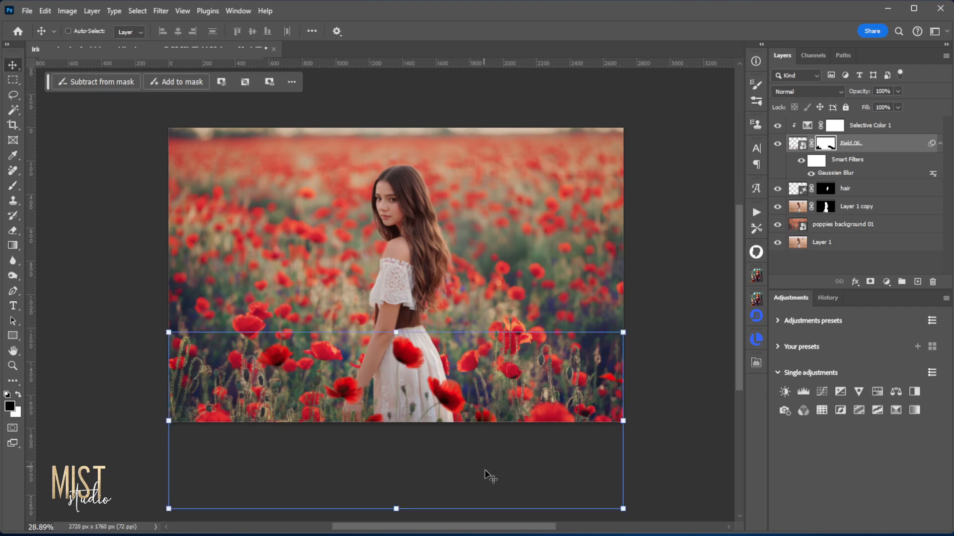
drag(490, 482, 476, 490)
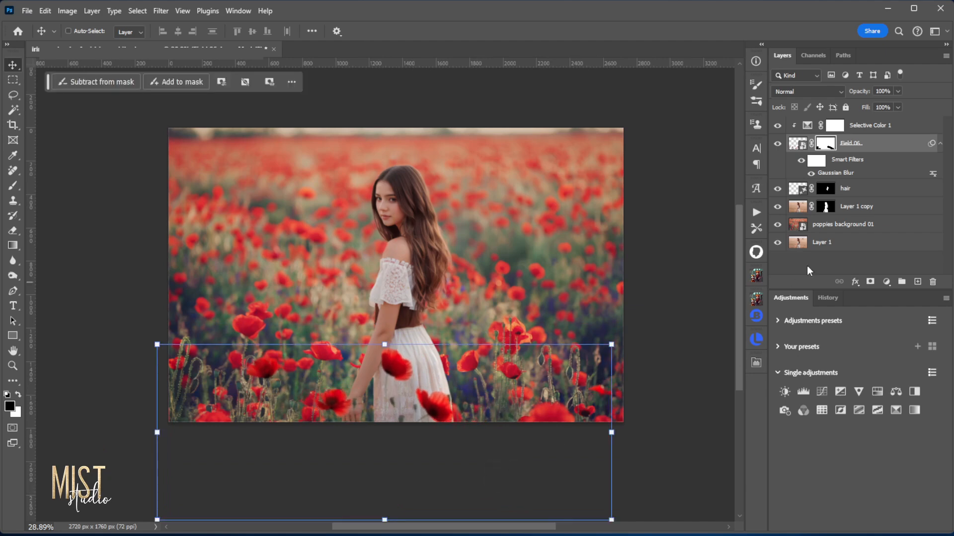
Step: Add an empty layer above Selective Color 1 and erase the red poppy behind the skirt's right edge using the Remove tool at size 75
click(904, 126)
click(918, 282)
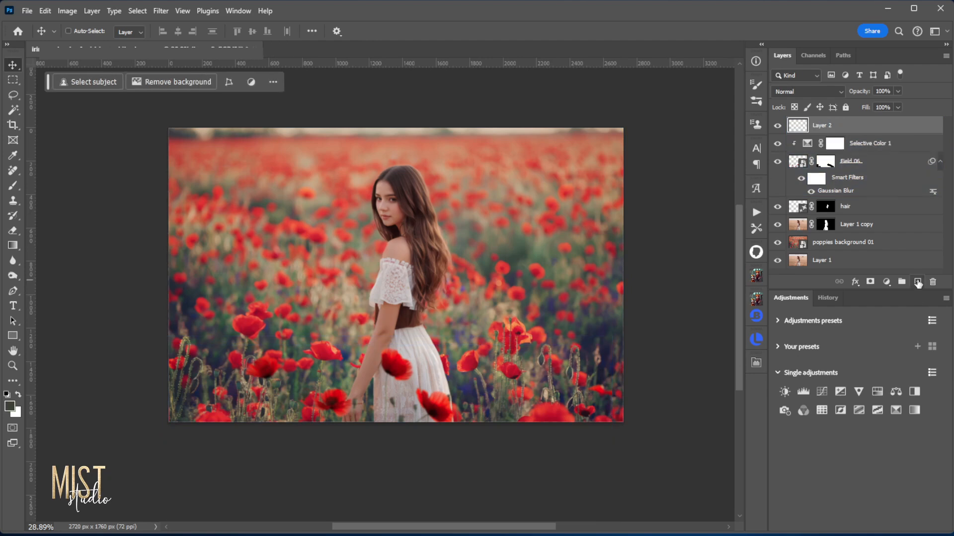
scroll(423, 387, up, 3)
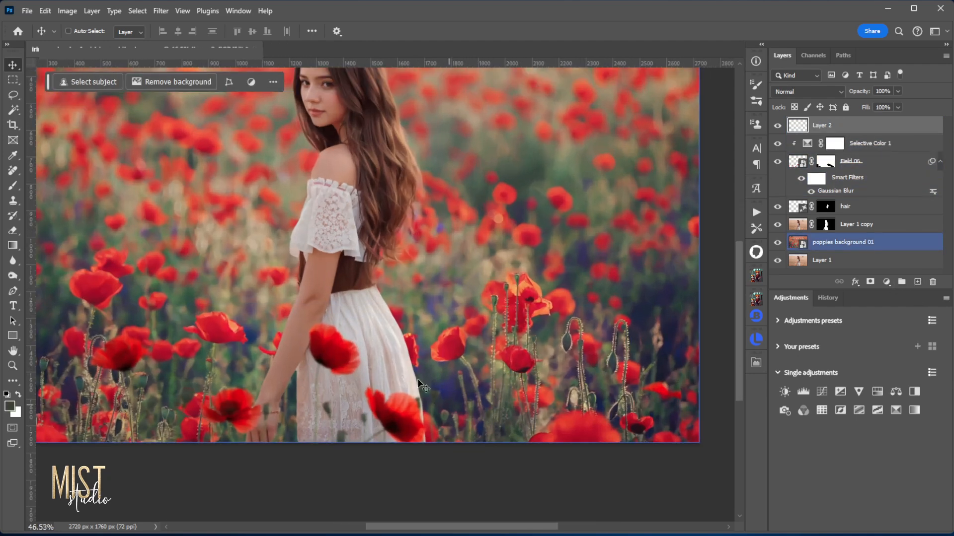
click(14, 171)
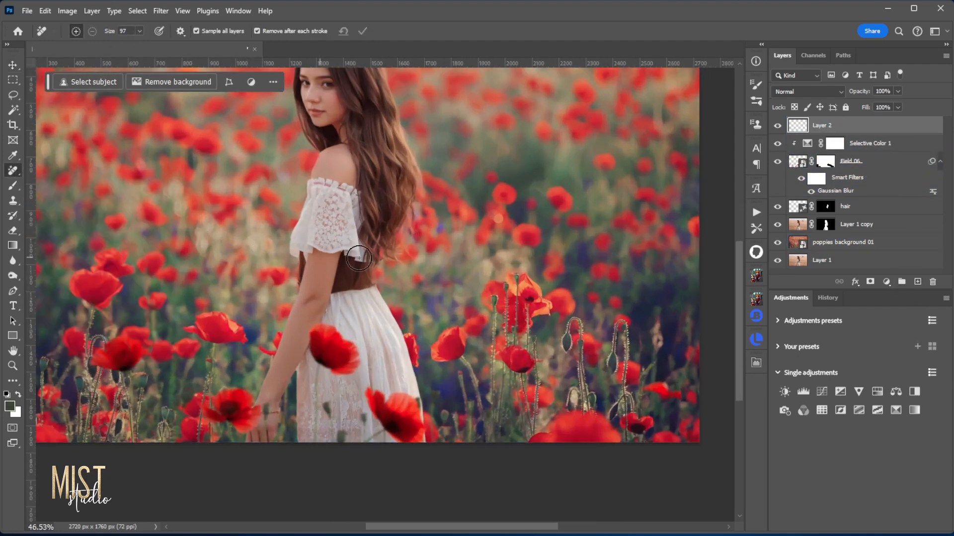
alt+right_click(417, 311)
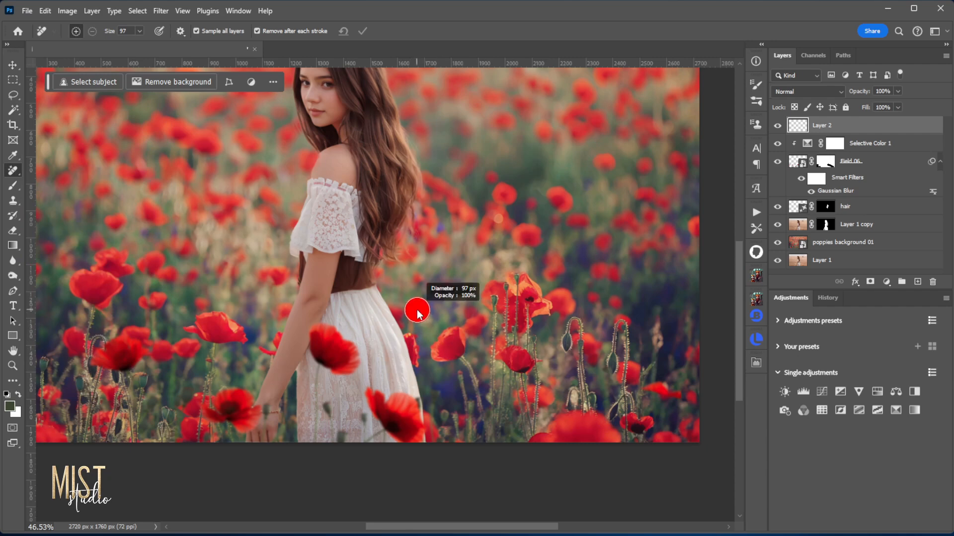
mouse_move(415, 335)
mouse_down()
mouse_move(406, 340)
mouse_move(424, 335)
mouse_move(418, 360)
mouse_move(413, 334)
mouse_up()
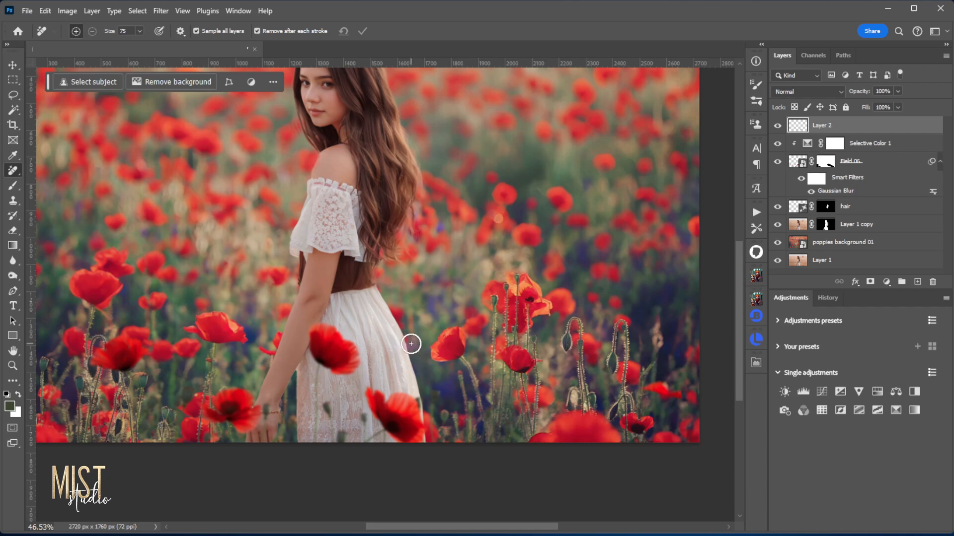
Step: Compare the composite with the original photo by showing Layer 1 alone, and restore the visibility of all layers
scroll(415, 351, down, 1)
scroll(416, 351, down, 4)
scroll(469, 297, up, 3)
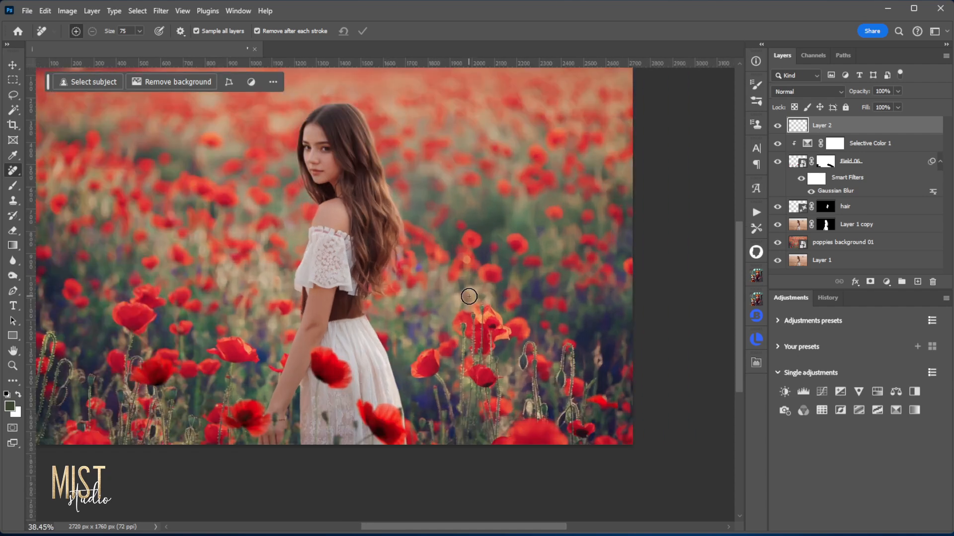
drag(421, 270, 474, 319)
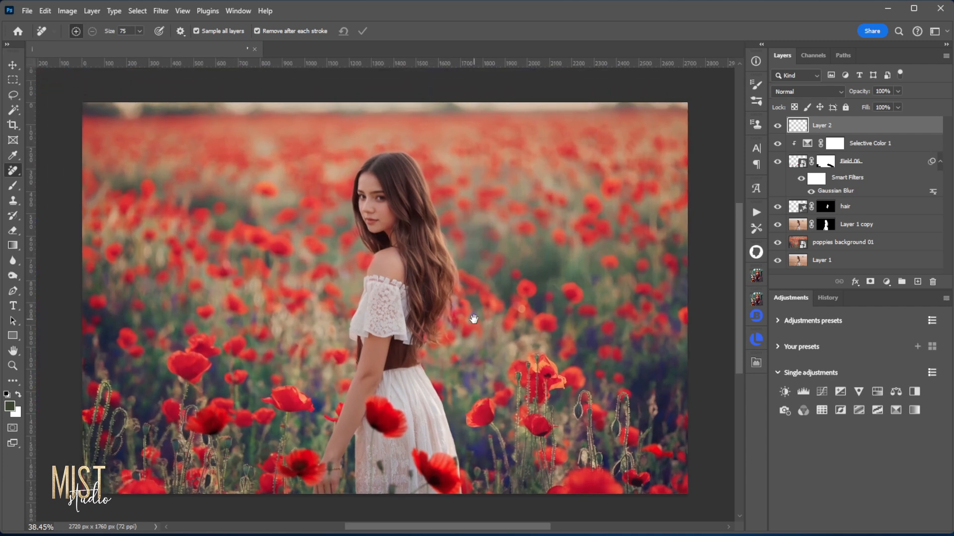
alt+click(778, 261)
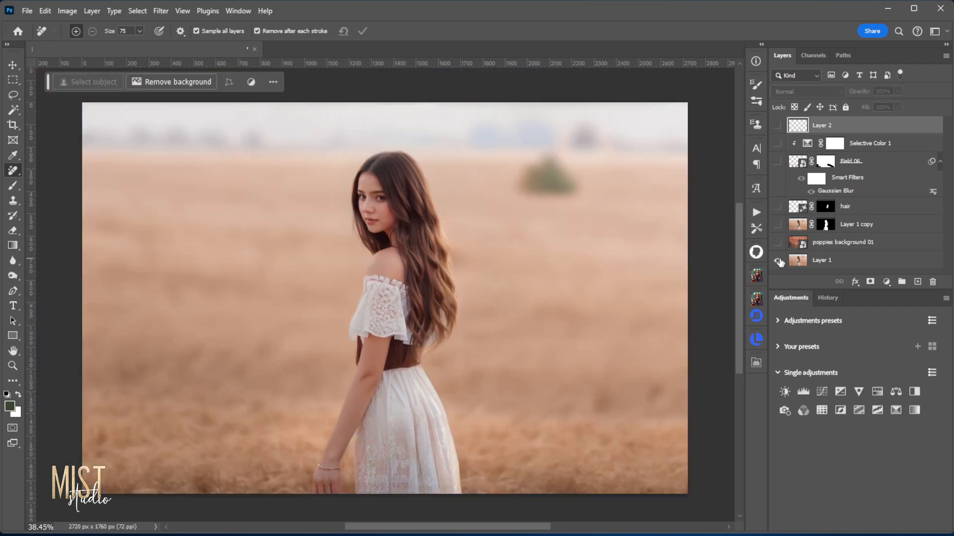
alt+click(778, 260)
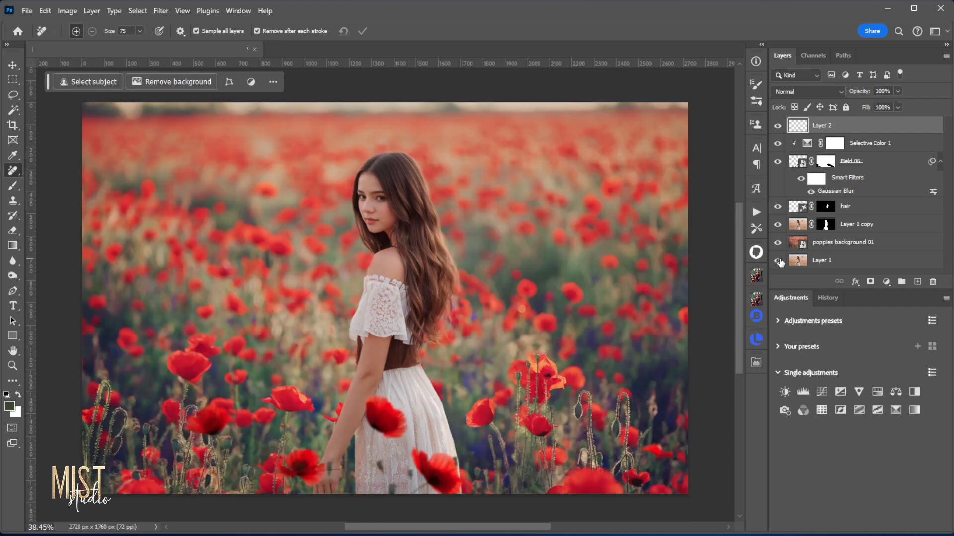